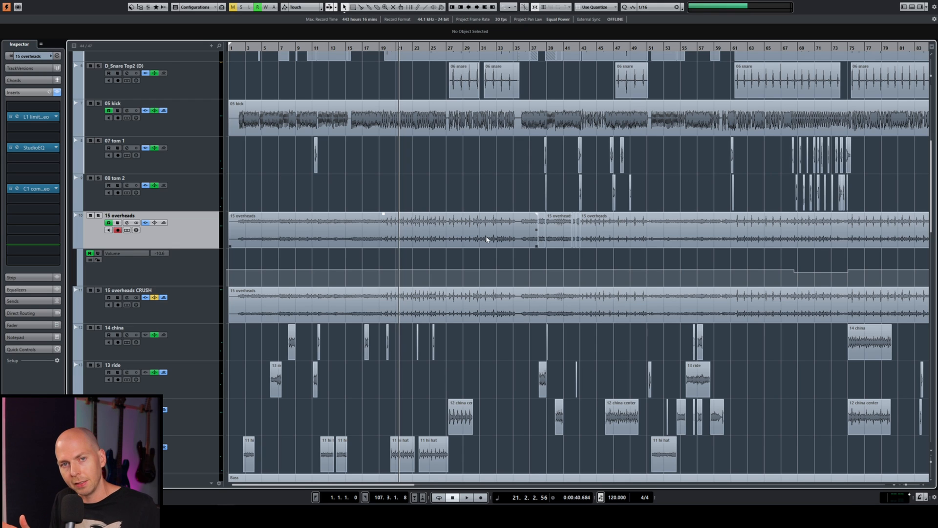
- Play the full mix and solo the 15 overheads track
key(space)
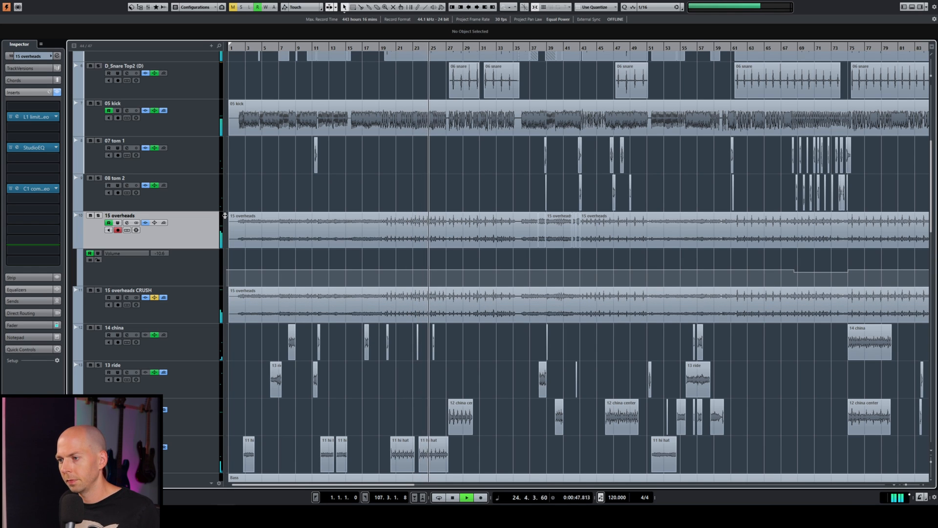
key(s)
key(space)
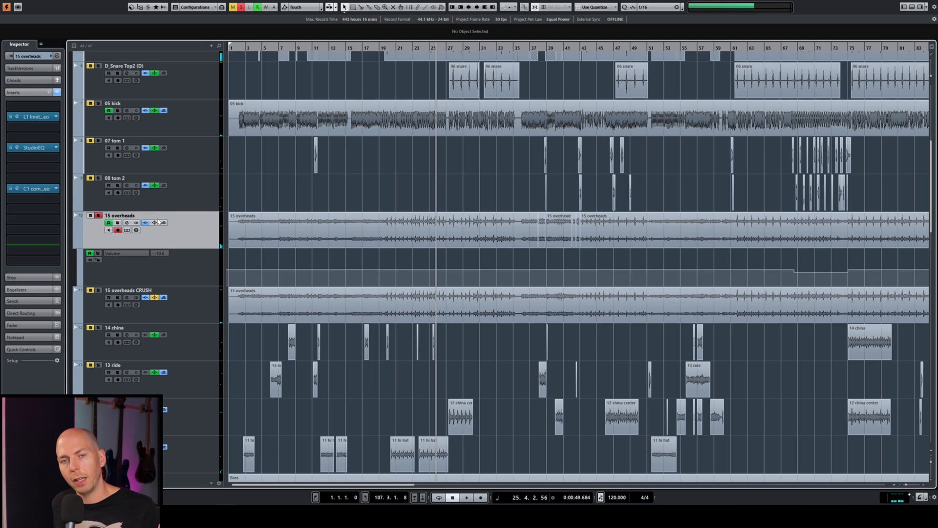
- Insert a StudioEQ on the 15 overheads track in the empty slot below the C1 compressor
click(32, 208)
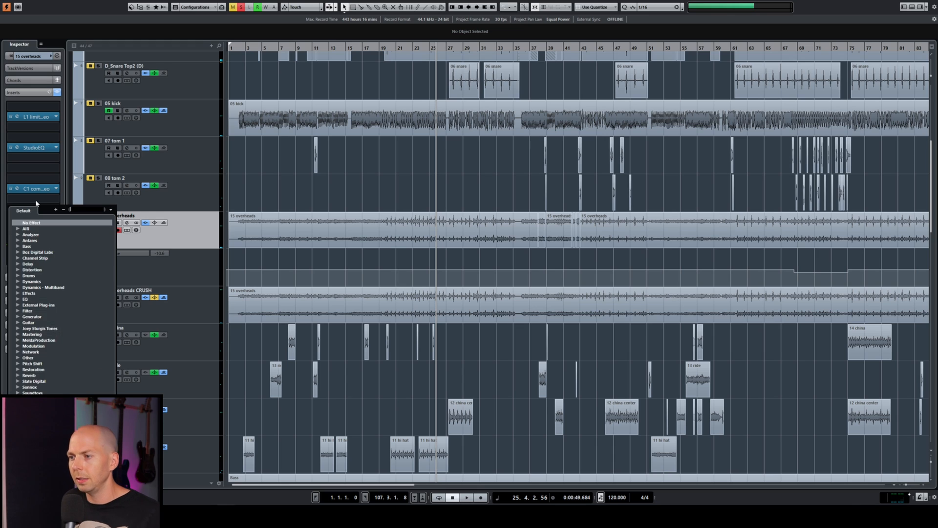
key(Return)
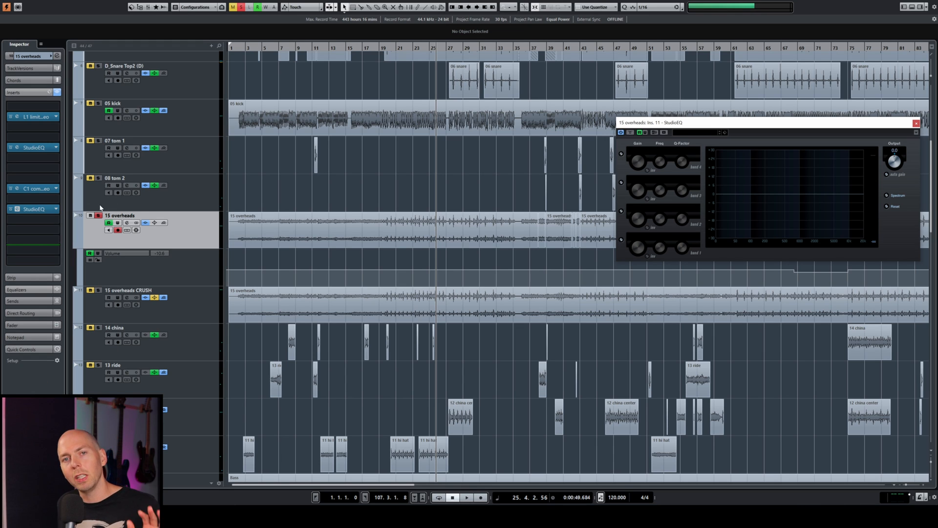
drag(665, 136, 587, 152)
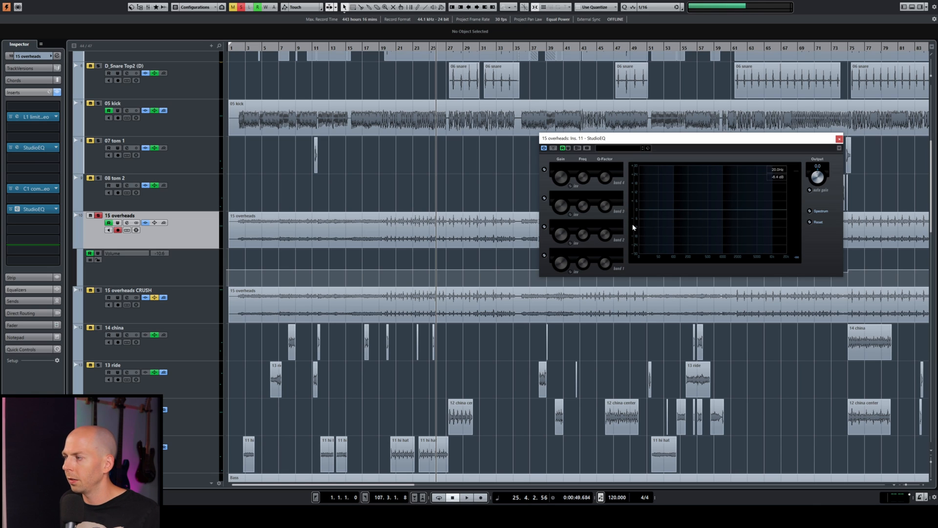
- Play the soloed overheads from about bar 15 and enable the spectrum display in the new StudioEQ
click(344, 49)
key(space)
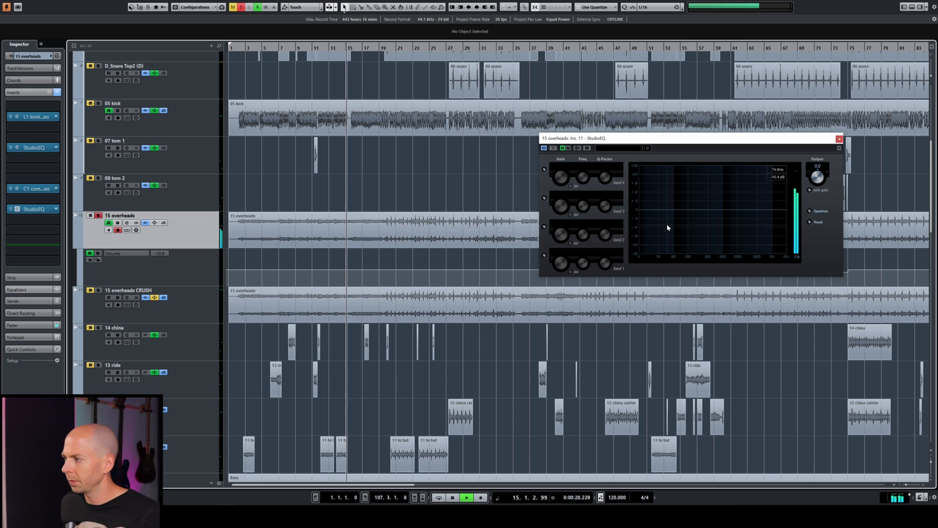
click(808, 211)
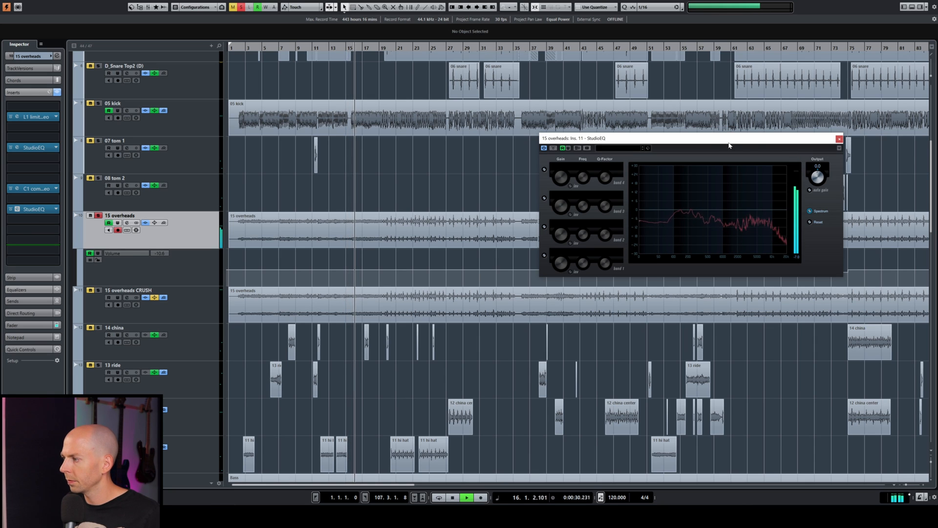
drag(732, 143, 582, 180)
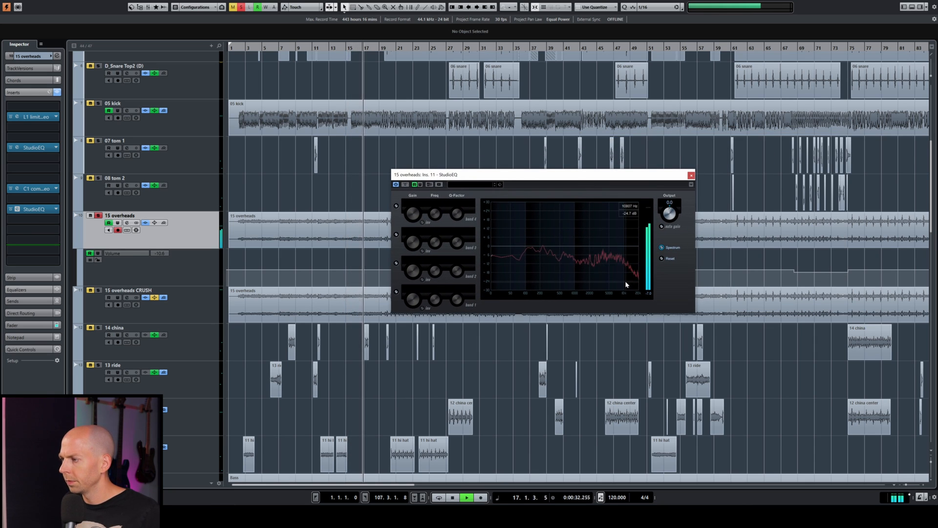
key(space)
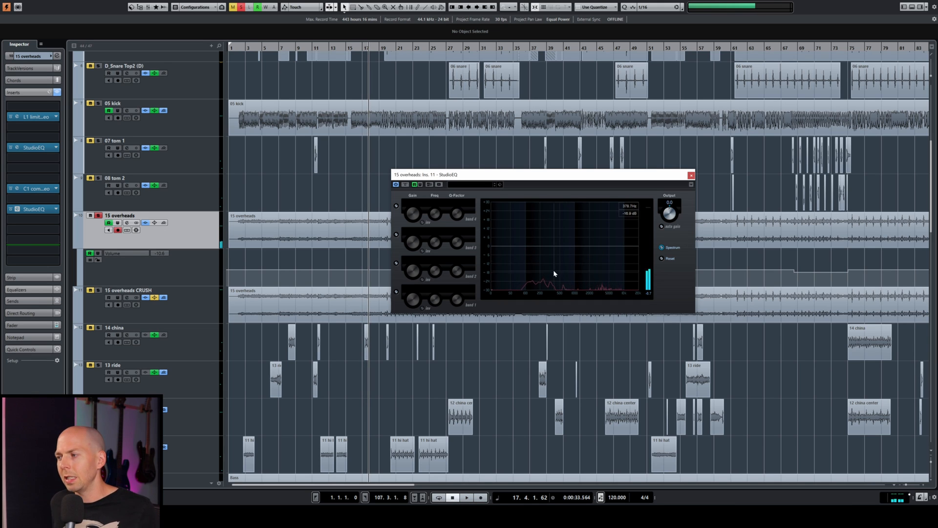
- Cut the lows by 20 dB at 64 Hz on band 1 and the low mids by 9.9 dB at 434.2 Hz on band 2
click(513, 268)
drag(517, 271, 518, 276)
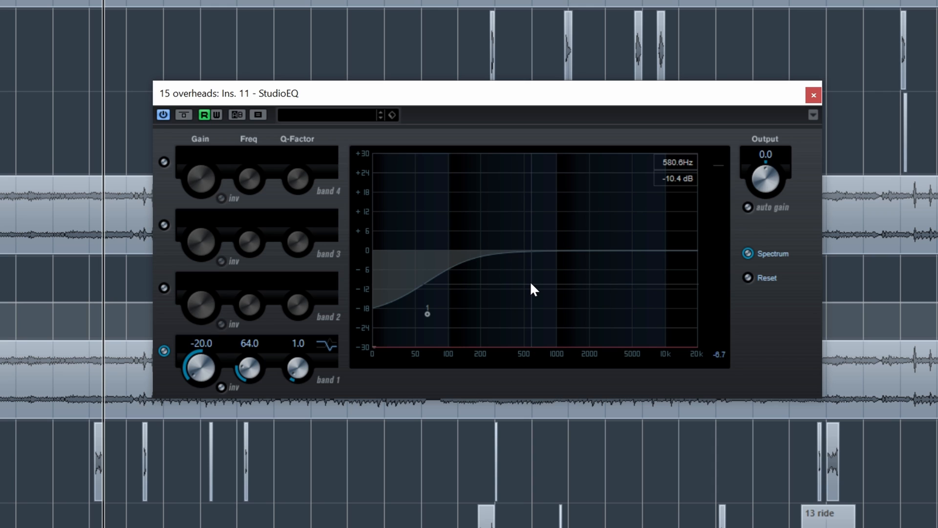
key(space)
drag(541, 247, 517, 283)
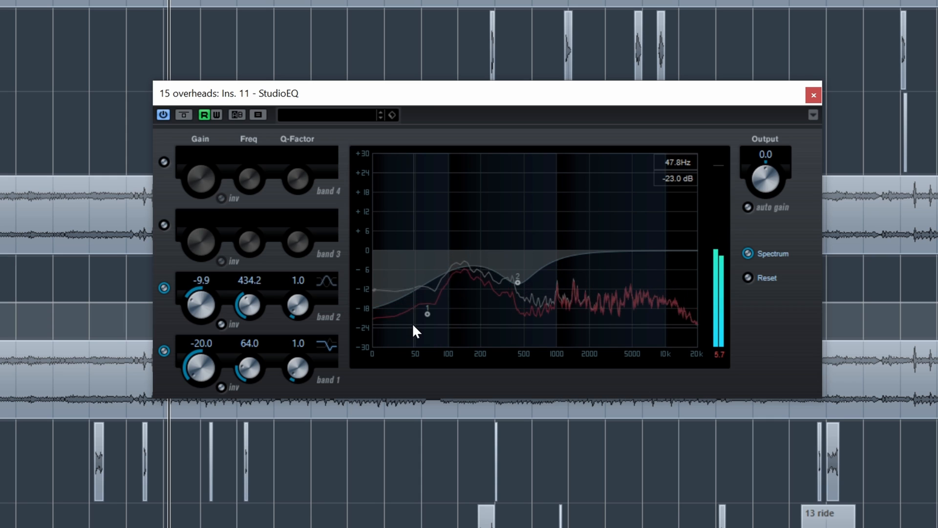
key(space)
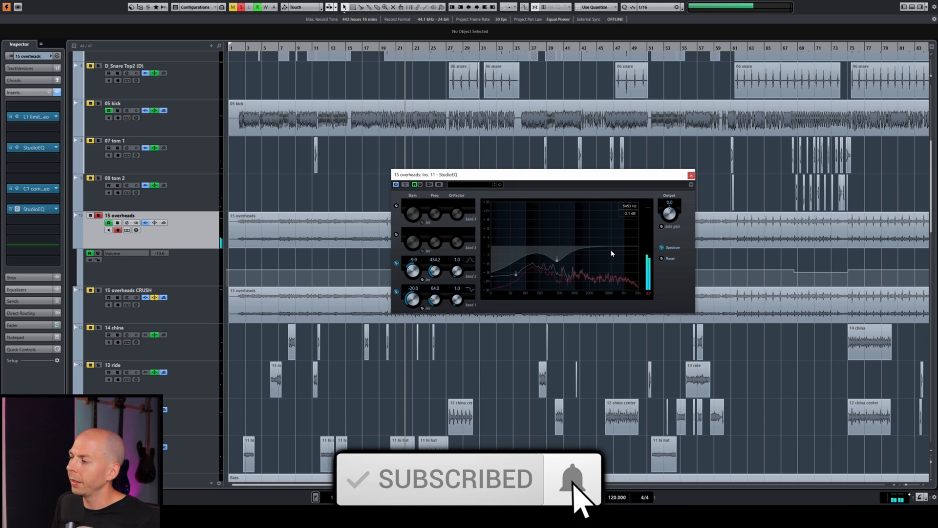
key(space)
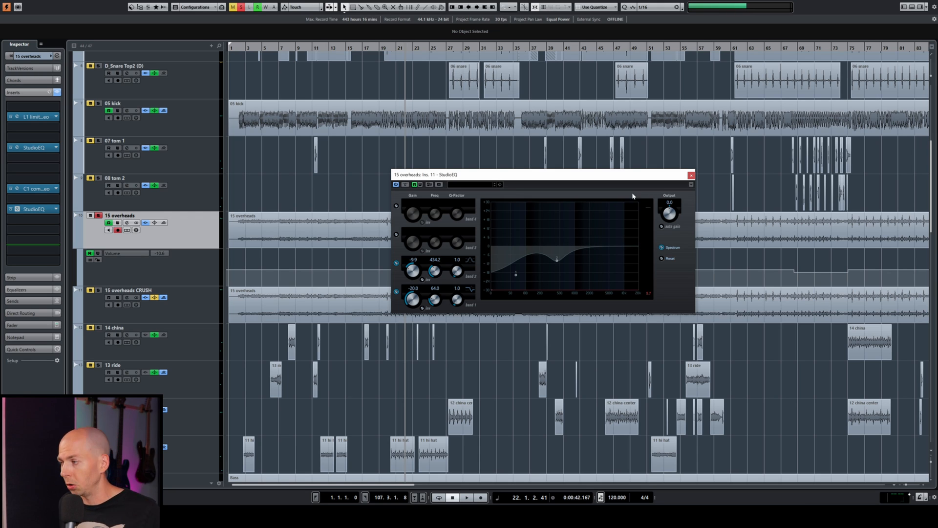
- Sweep a boost on band 3 and turn it into a wide 5.4 dB cut at 3557 Hz with a Q of 0.5
drag(505, 186, 477, 175)
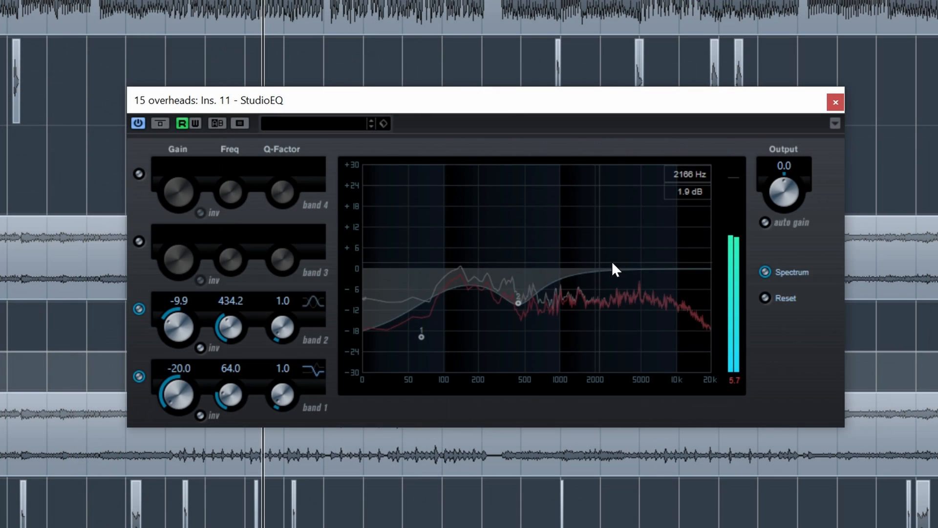
drag(612, 261, 678, 239)
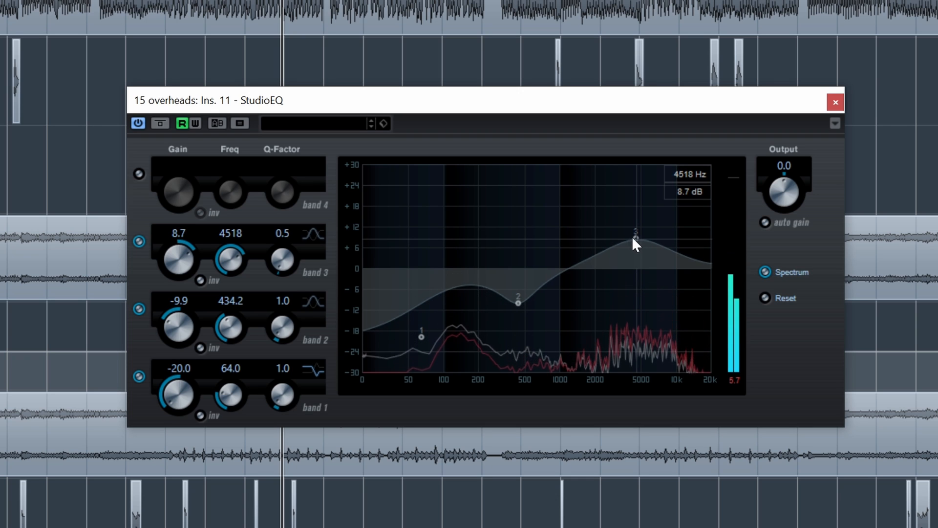
mouse_move(636, 238)
mouse_down()
mouse_move(649, 230)
mouse_move(621, 221)
mouse_move(642, 227)
mouse_up()
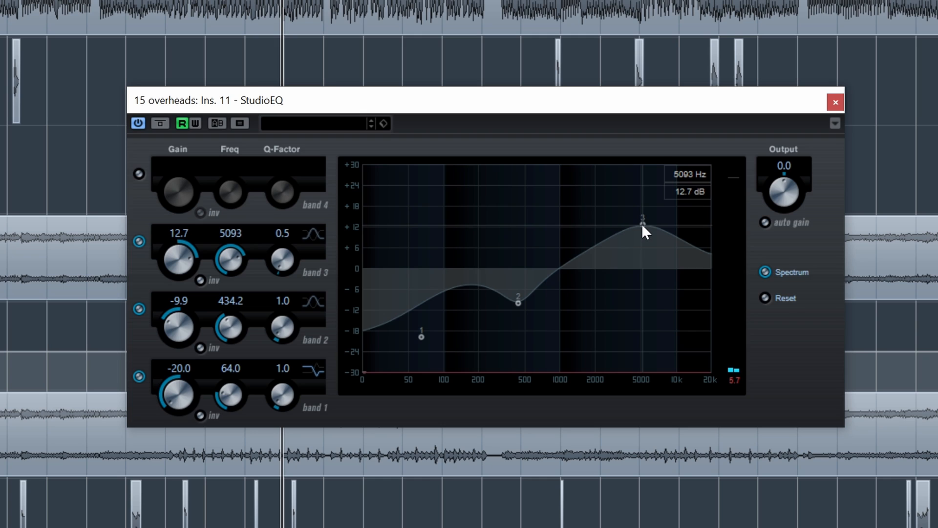
drag(643, 225, 624, 287)
key(space)
key(space)
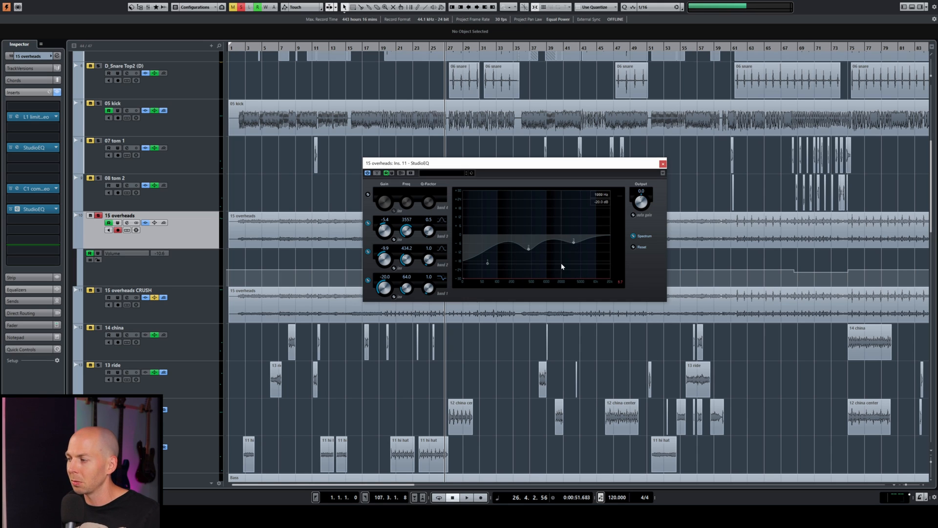
key(space)
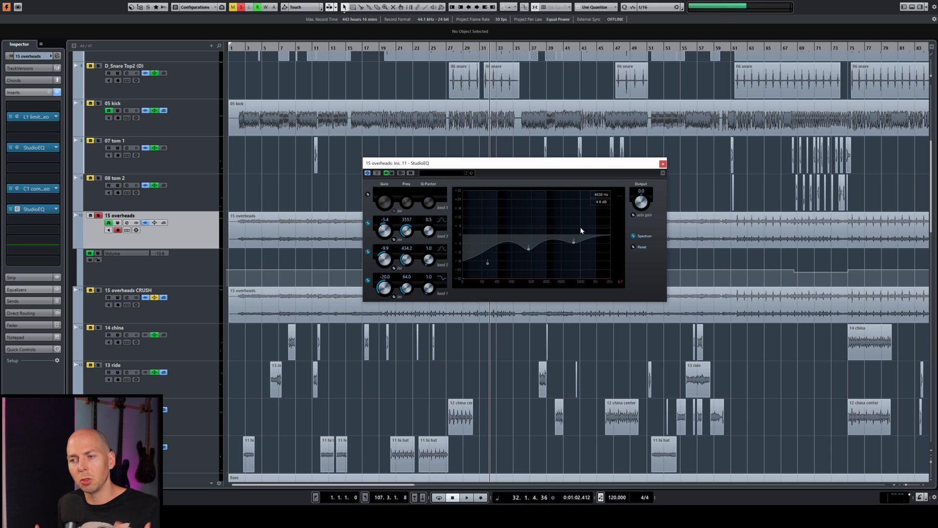
- Add a 3.6 dB high-shelf boost on band 4 at 937.2 Hz with a Q of 1.0 while auditioning the overheads
click(610, 236)
drag(599, 236, 555, 252)
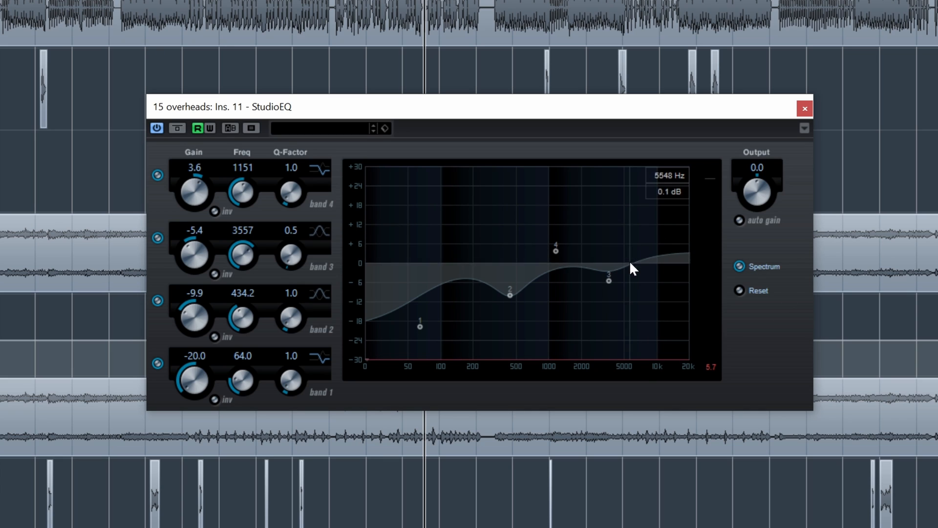
drag(556, 251, 560, 266)
key(space)
mouse_move(559, 259)
mouse_down()
mouse_move(553, 242)
mouse_move(546, 250)
mouse_up()
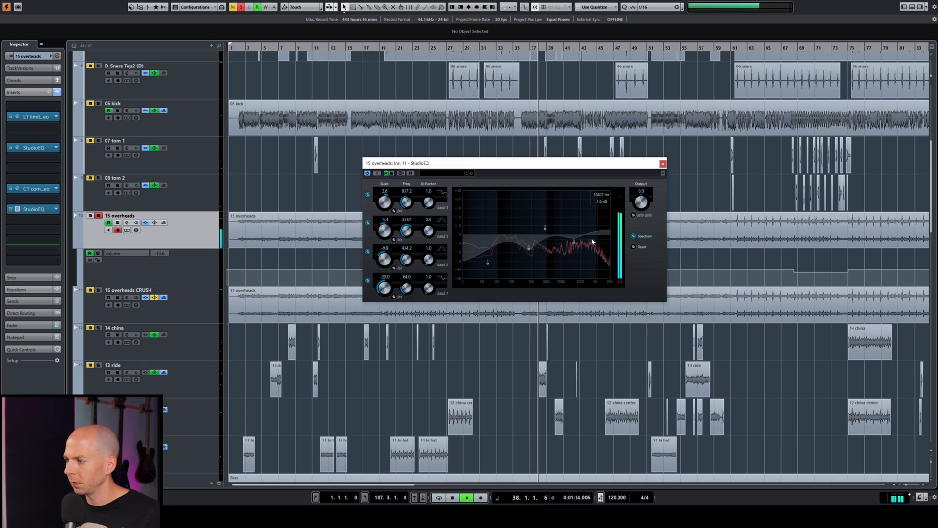
key(space)
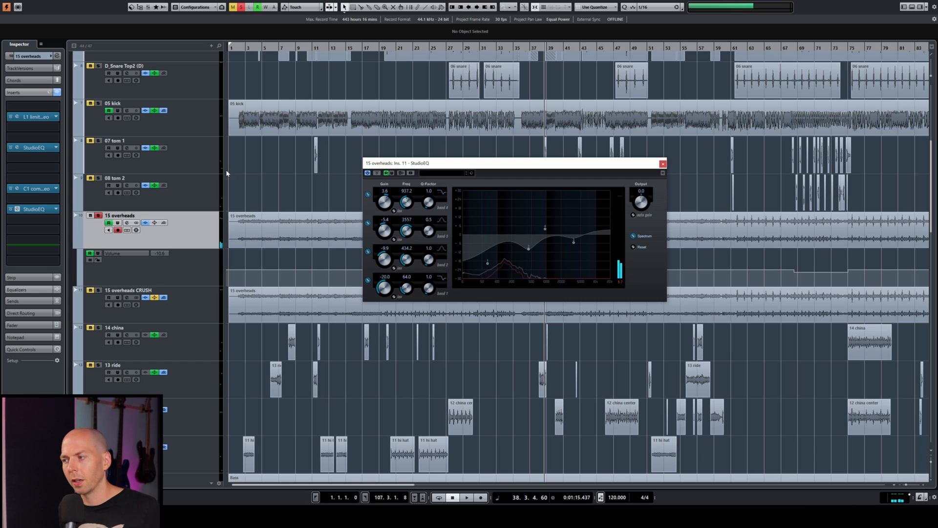
- Insert a second StudioEQ directly below the first on 15 overheads and enable its spectrum display during playback
click(30, 219)
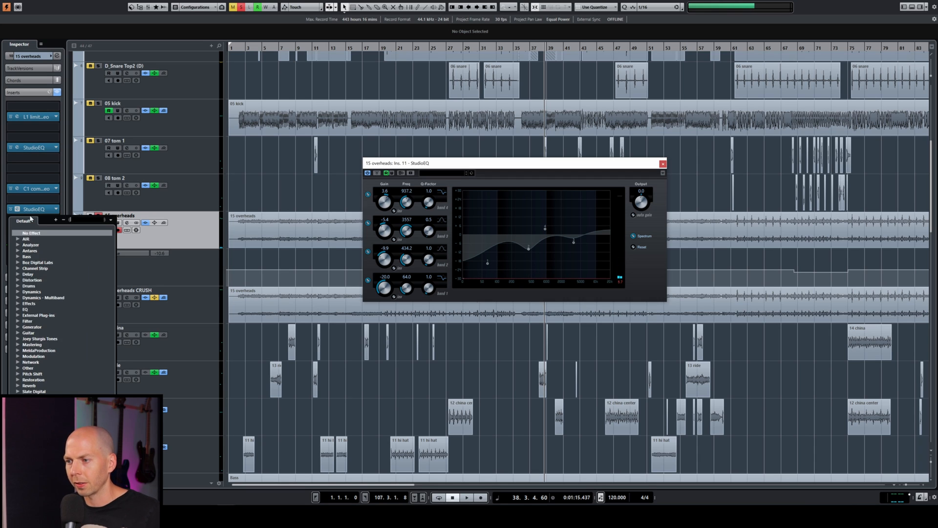
text(studio)
key(Return)
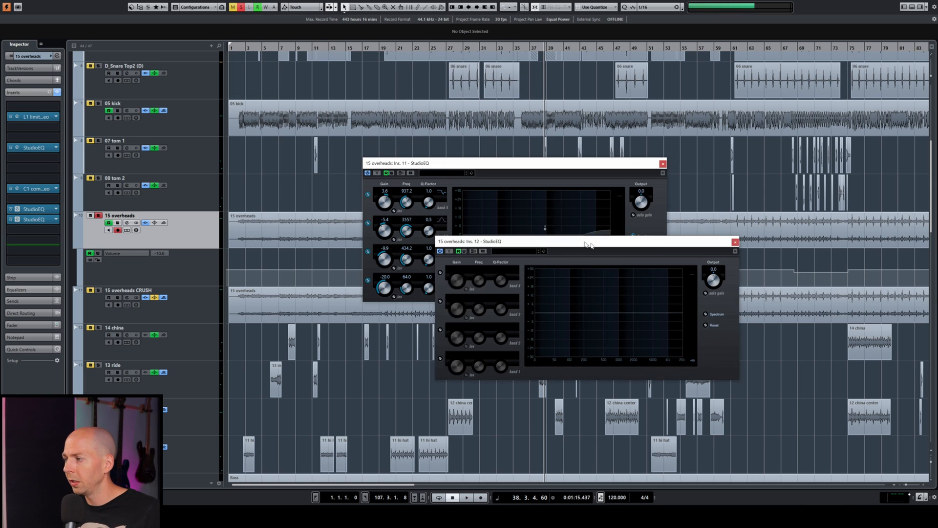
key(space)
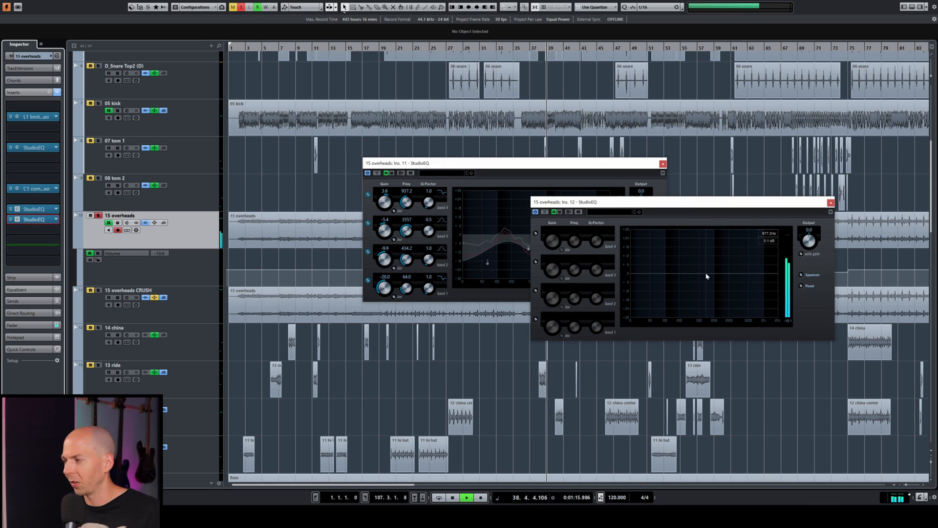
click(801, 275)
- Sweep a narrow boost on band 3 of the second StudioEQ and turn it into a 2.9 dB cut at 7944 Hz with a Q of 2.7
drag(708, 272, 765, 245)
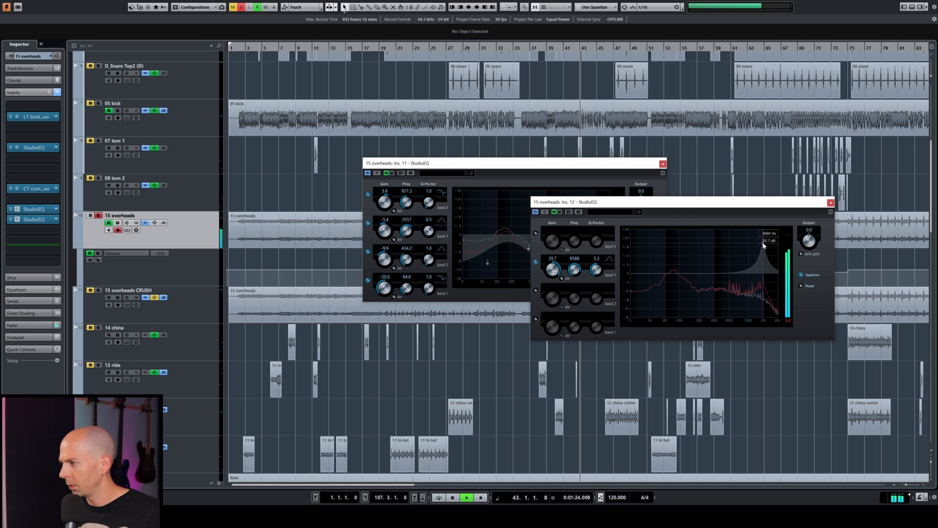
drag(765, 244, 762, 284)
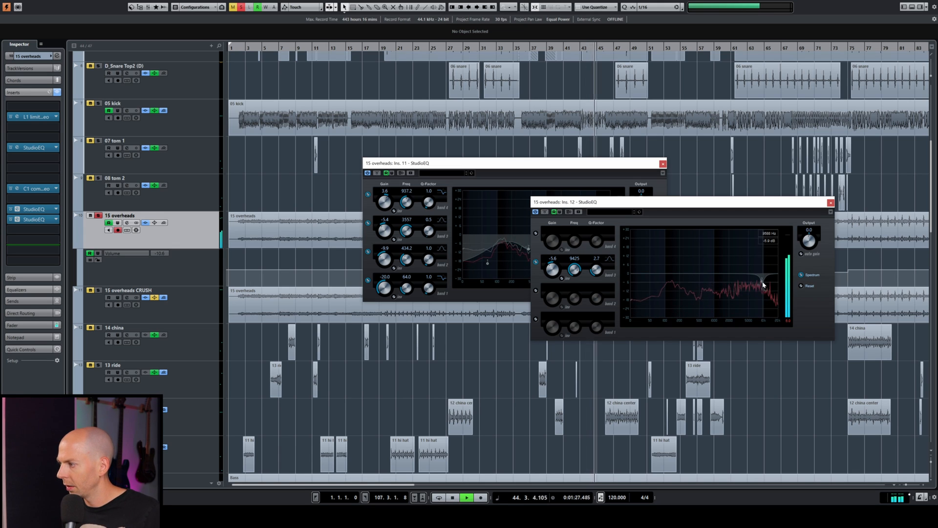
mouse_move(762, 283)
mouse_down()
mouse_move(760, 257)
mouse_move(761, 281)
mouse_up()
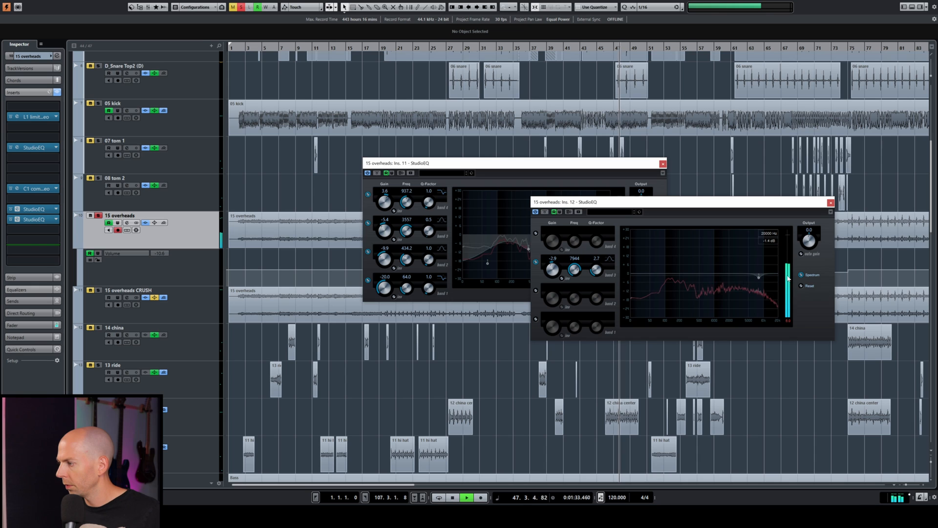
- Turn on cycle mode, replay from about bar 21, set the second StudioEQ's band 3 frequency to 8833 Hz and close that EQ
key(/)
click(393, 52)
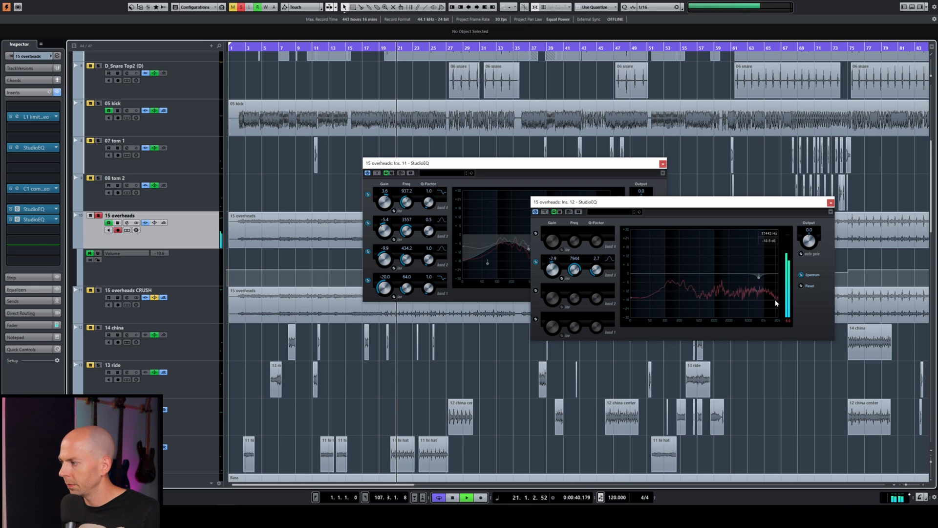
key(space)
key(space)
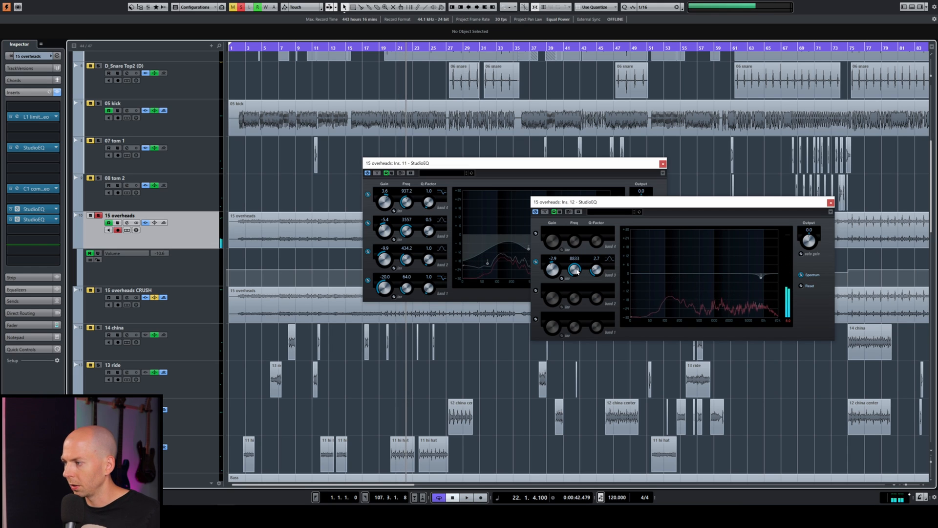
click(831, 203)
- Compare the overheads with and without the first StudioEQ by toggling its bypass during playback
key(space)
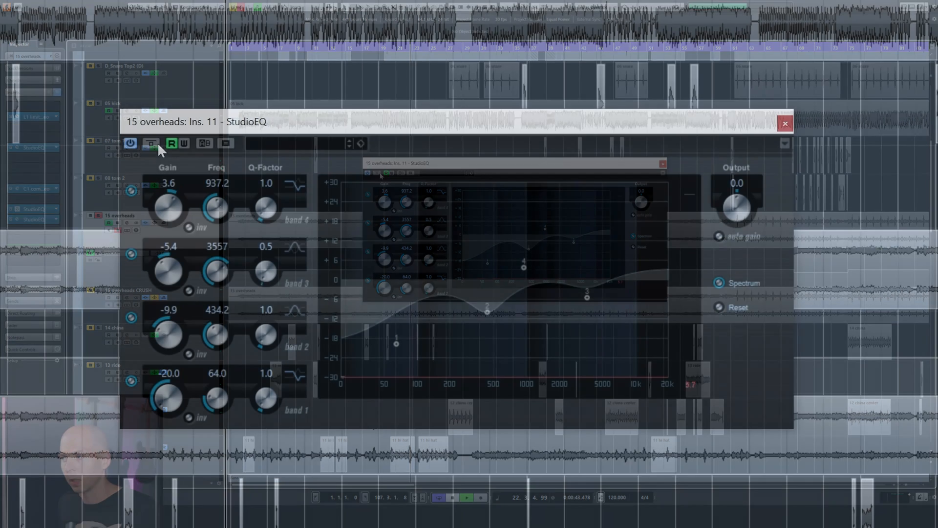
key(space)
click(152, 144)
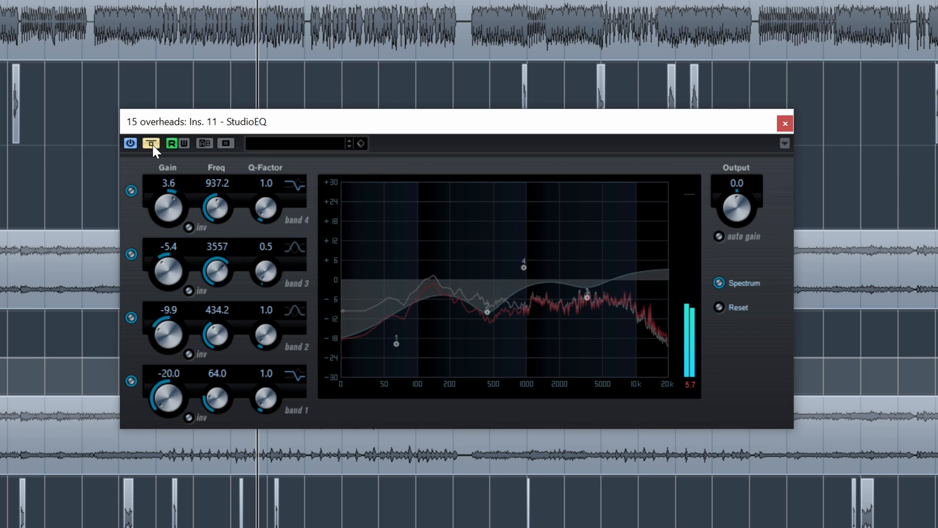
click(152, 143)
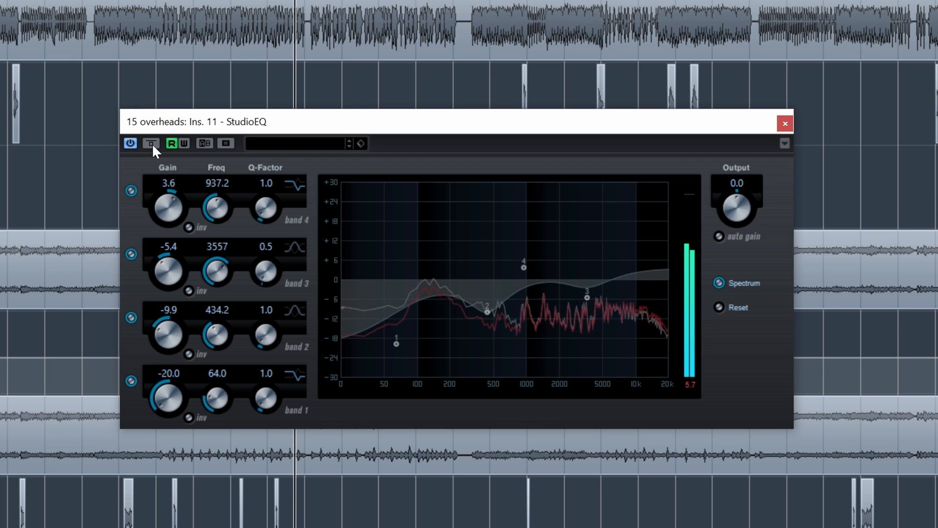
click(151, 142)
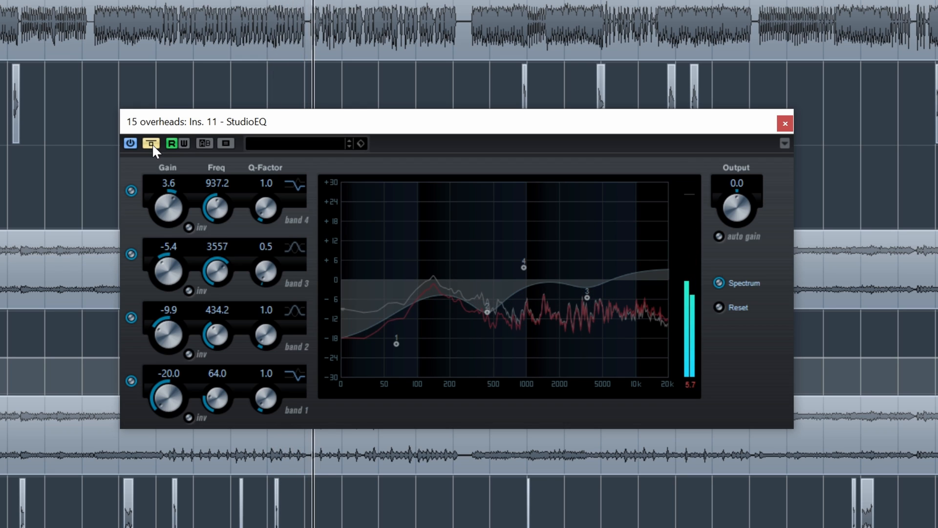
click(151, 142)
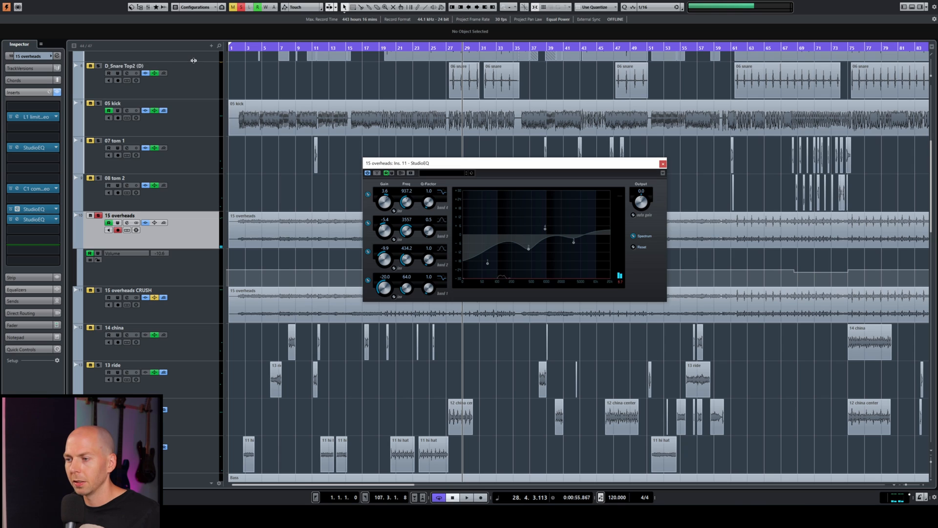
- Clear the overheads solo and audition band 4's gain in the full mix, leaving it at 3.6 dB
click(242, 8)
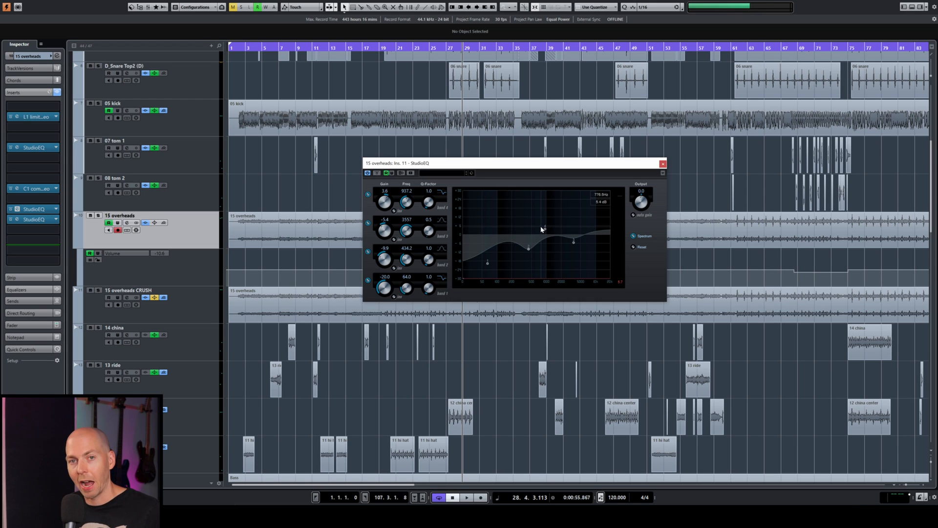
drag(383, 185, 401, 239)
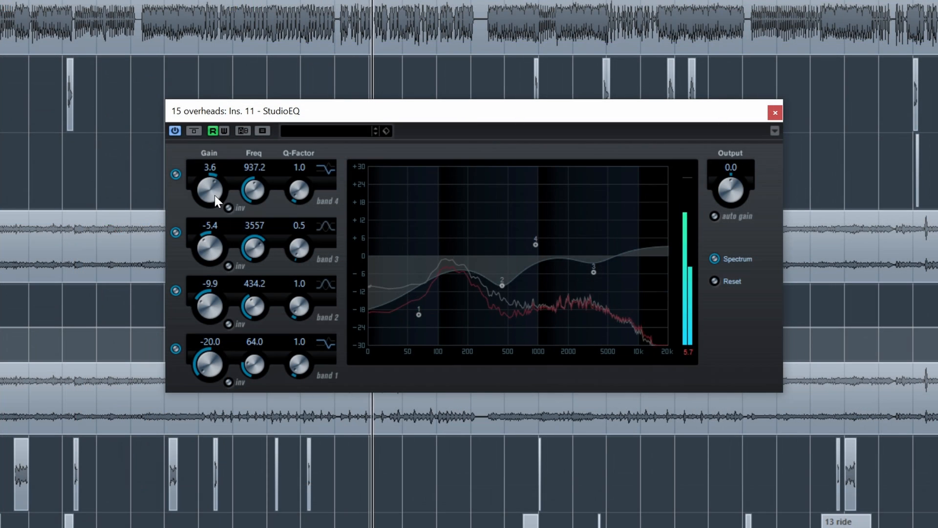
drag(388, 205, 387, 211)
mouse_move(212, 205)
mouse_down()
mouse_move(215, 171)
mouse_move(215, 223)
mouse_move(215, 195)
mouse_up()
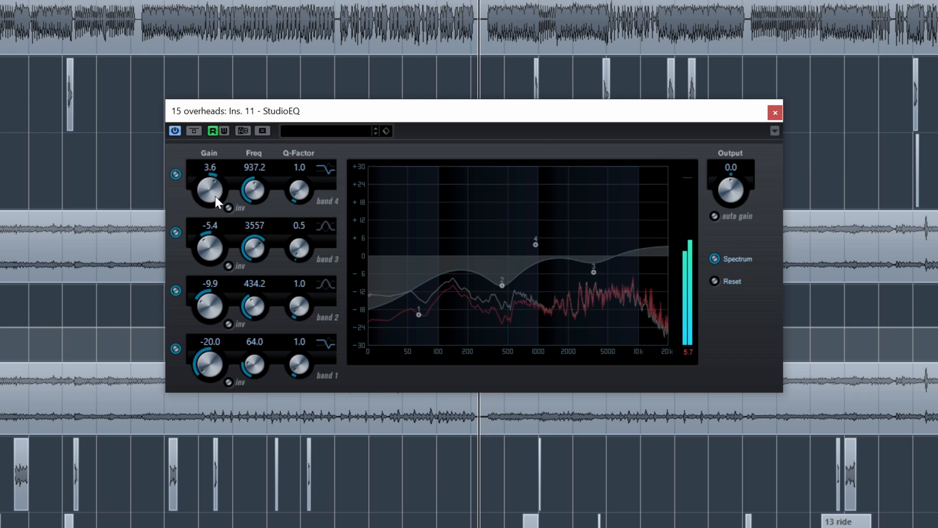